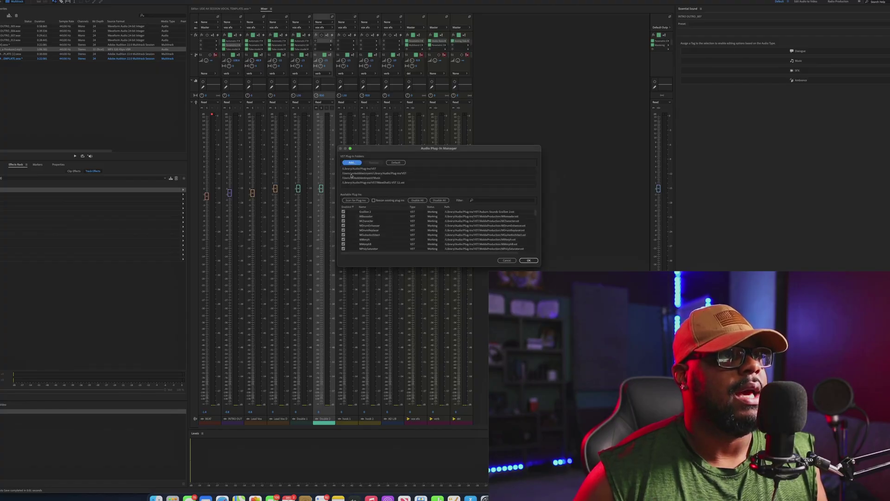
Scan the plug-in folders for installed plug-ins and let the scan finish.
{"action": "left_click", "coordinate": [360, 201]}
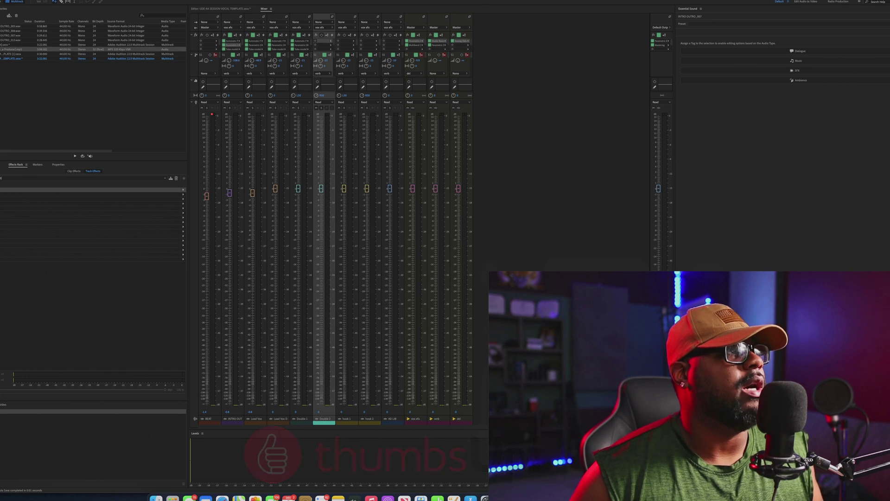
Open Effects > Audio Plug-In Manager and move it up so its Cancel and OK buttons show.
{"action": "left_click", "coordinate": [77, 0]}
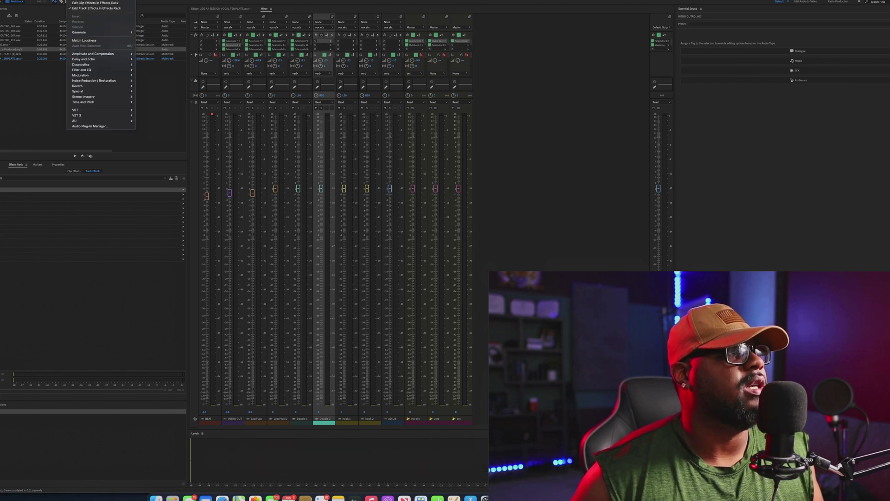
{"action": "left_click", "coordinate": [102, 128]}
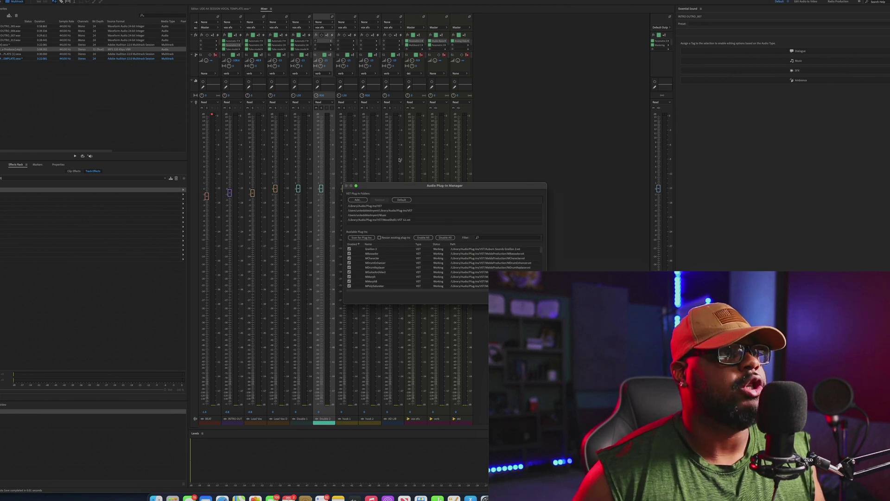
{"action": "left_click_drag", "start_coordinate": [422, 187], "coordinate": [416, 150]}
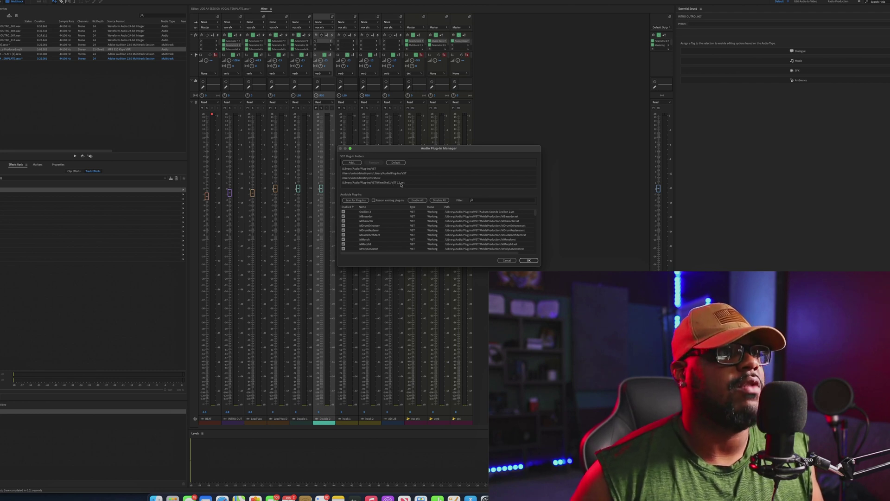
Start adding another VST plug-in folder in the Audio Plug-In Manager.
{"action": "left_click", "coordinate": [351, 164]}
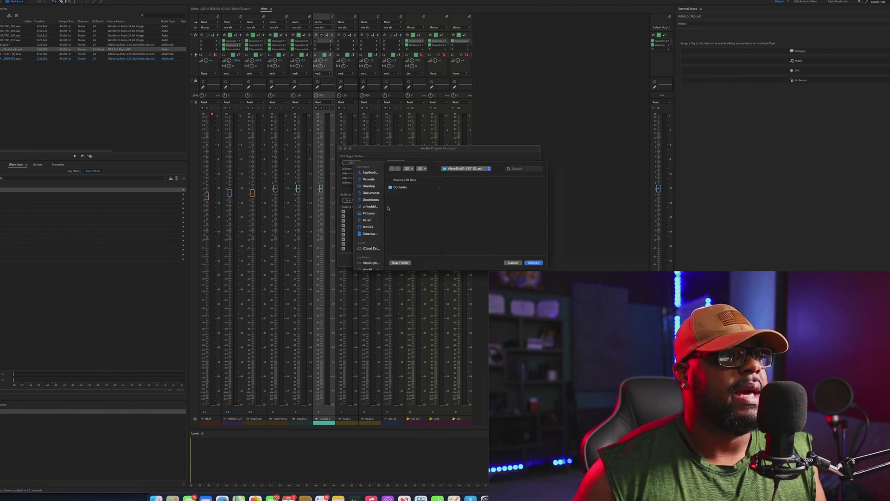
{"action": "scroll", "coordinate": [370, 221], "scroll_direction": "down", "scroll_amount": 3}
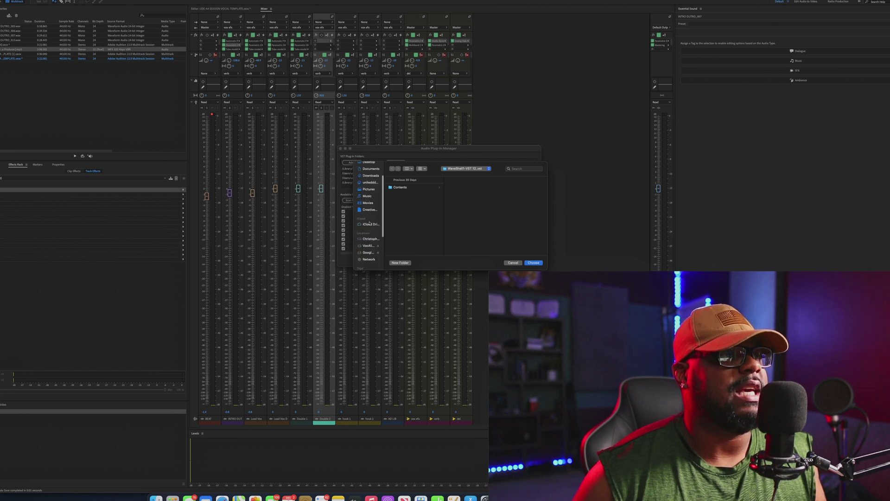
{"action": "scroll", "coordinate": [370, 222], "scroll_direction": "up", "scroll_amount": 3}
{"action": "scroll", "coordinate": [371, 221], "scroll_direction": "down", "scroll_amount": 5}
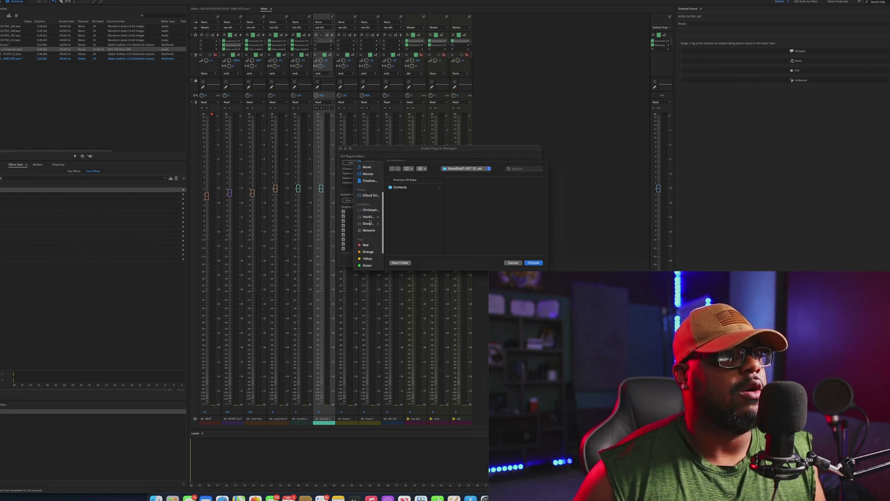
Browse the computer's top-level locations in the chooser, leaving the grouping options unchanged.
{"action": "left_click", "coordinate": [370, 211]}
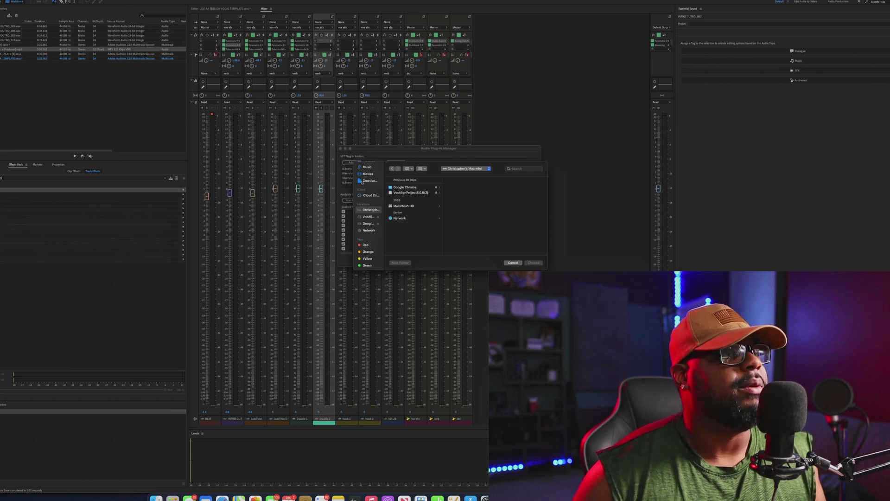
{"action": "scroll", "coordinate": [368, 183], "scroll_direction": "down", "scroll_amount": 2}
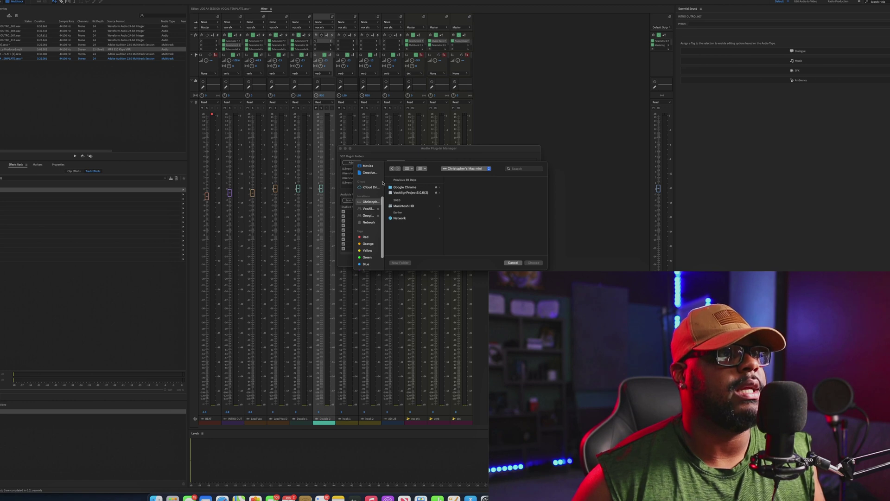
{"action": "left_click", "coordinate": [410, 168]}
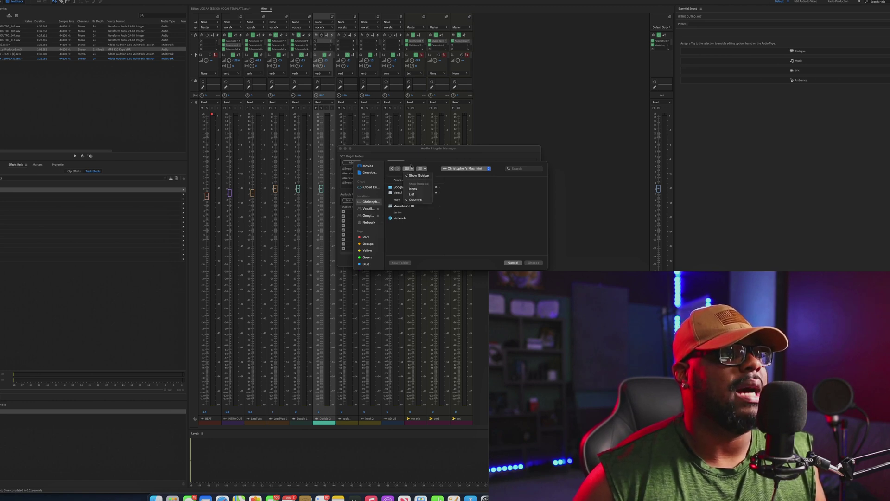
{"action": "left_click", "coordinate": [425, 169]}
{"action": "left_click", "coordinate": [424, 168]}
{"action": "left_click", "coordinate": [425, 165]}
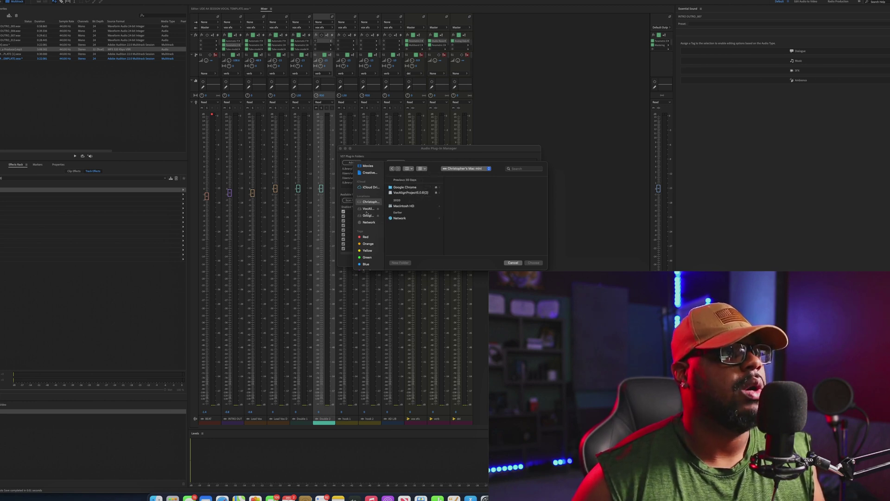
{"action": "scroll", "coordinate": [378, 204], "scroll_direction": "up", "scroll_amount": 1}
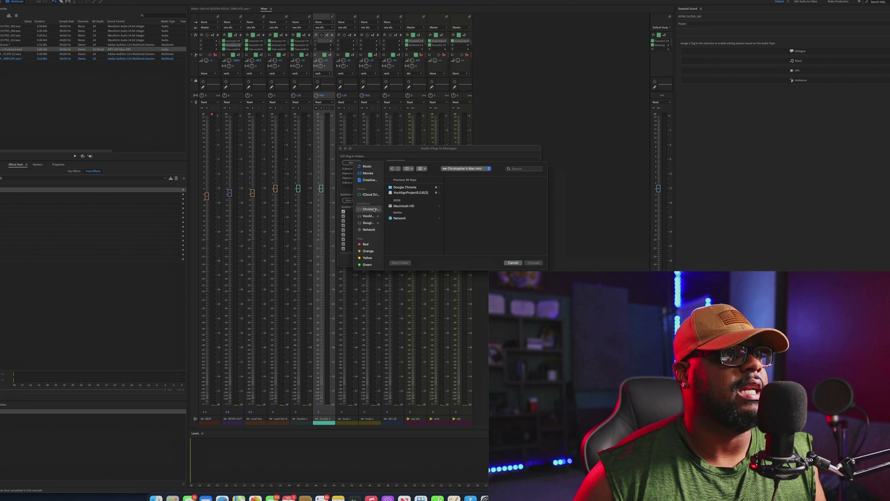
Navigate to Macintosh HD > Library > Audio > Plug-Ins > VST.
{"action": "left_click", "coordinate": [421, 207]}
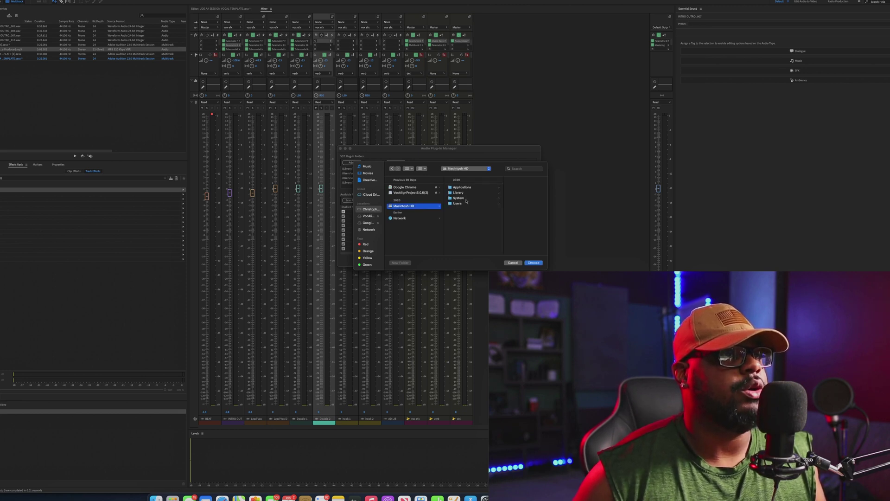
{"action": "left_click", "coordinate": [459, 193]}
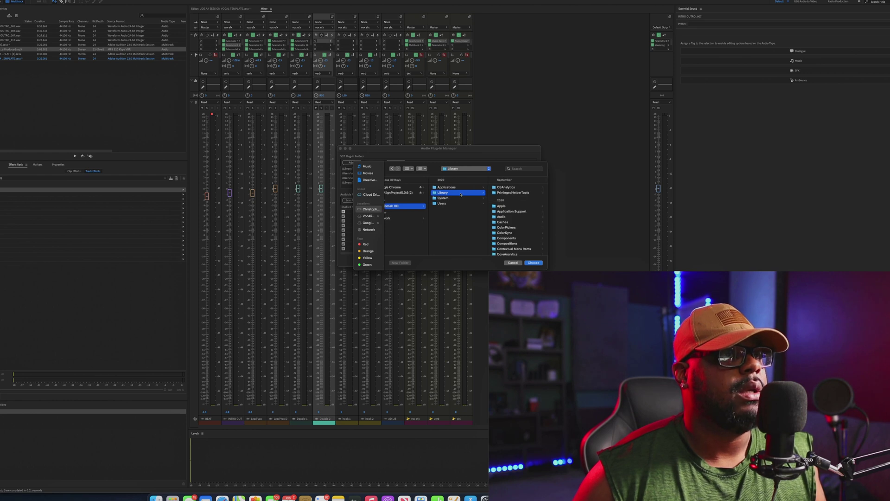
{"action": "left_click", "coordinate": [499, 216]}
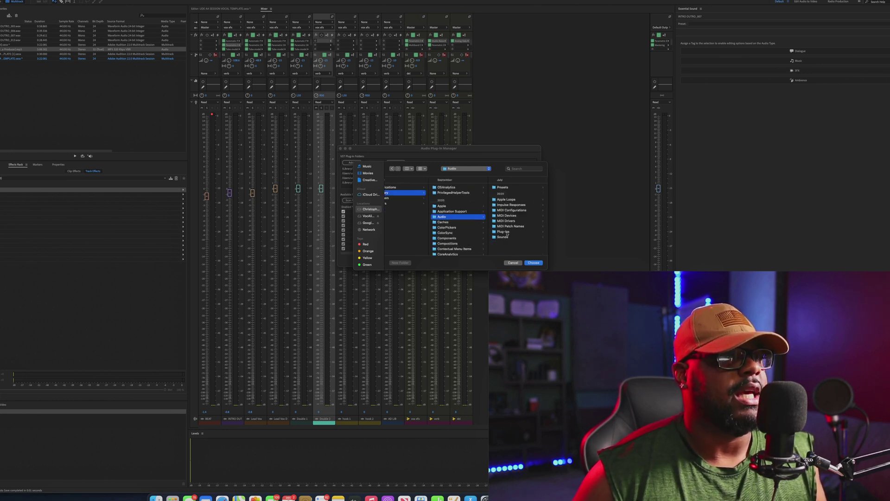
{"action": "left_click", "coordinate": [507, 233]}
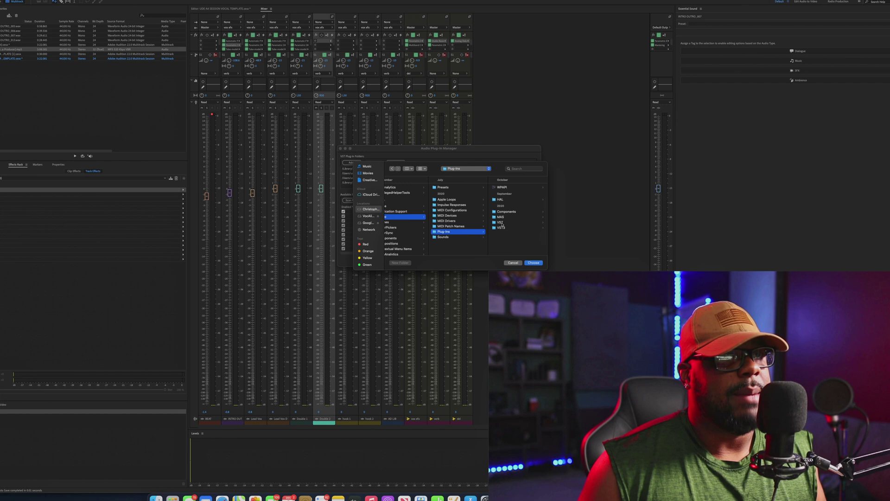
{"action": "left_click", "coordinate": [501, 223]}
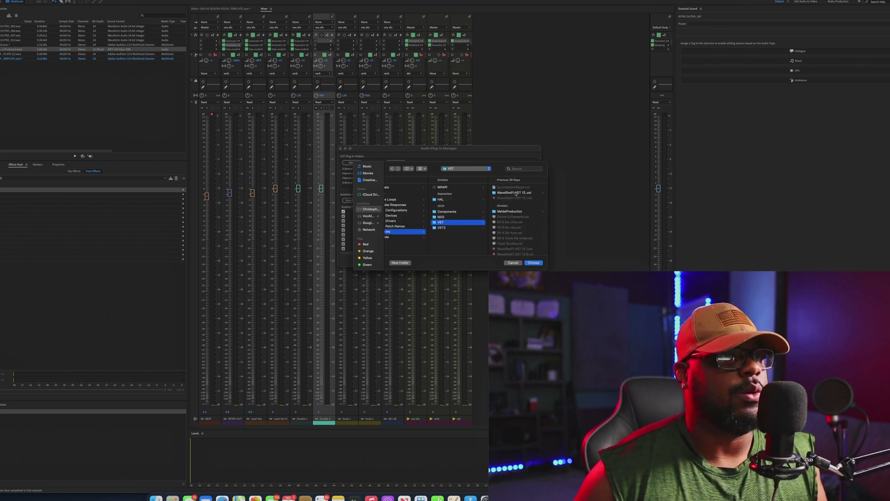
{"action": "scroll", "coordinate": [507, 219], "scroll_direction": "down", "scroll_amount": 3}
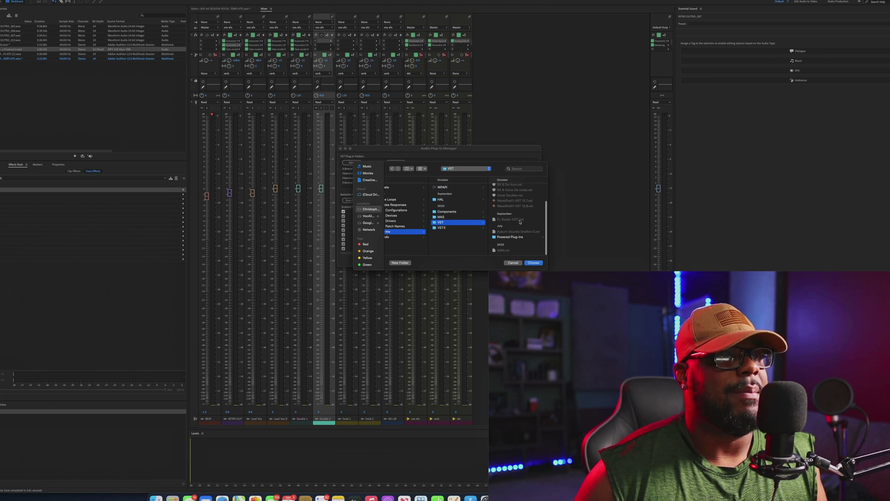
{"action": "scroll", "coordinate": [515, 218], "scroll_direction": "up", "scroll_amount": 5}
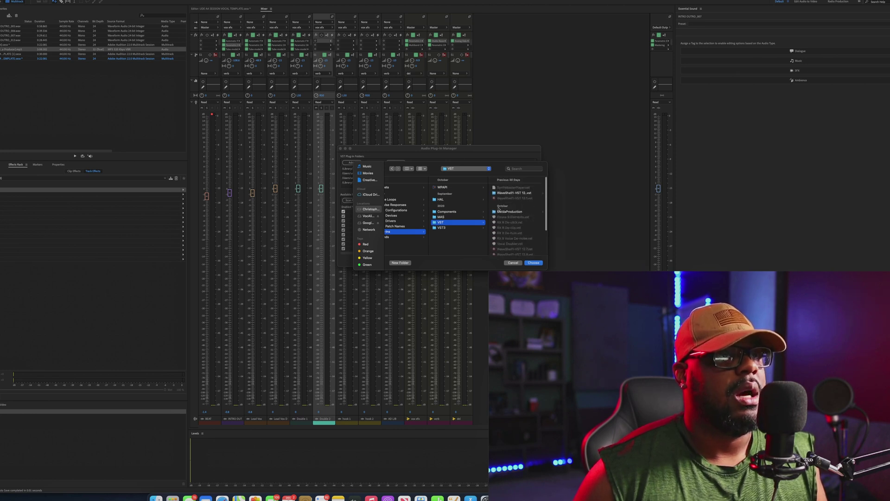
Look through VST3 and MeldaProduction, then select WaveShell1-VST 12.vst in the VST folder.
{"action": "left_click", "coordinate": [458, 228]}
{"action": "scroll", "coordinate": [510, 213], "scroll_direction": "up", "scroll_amount": 3}
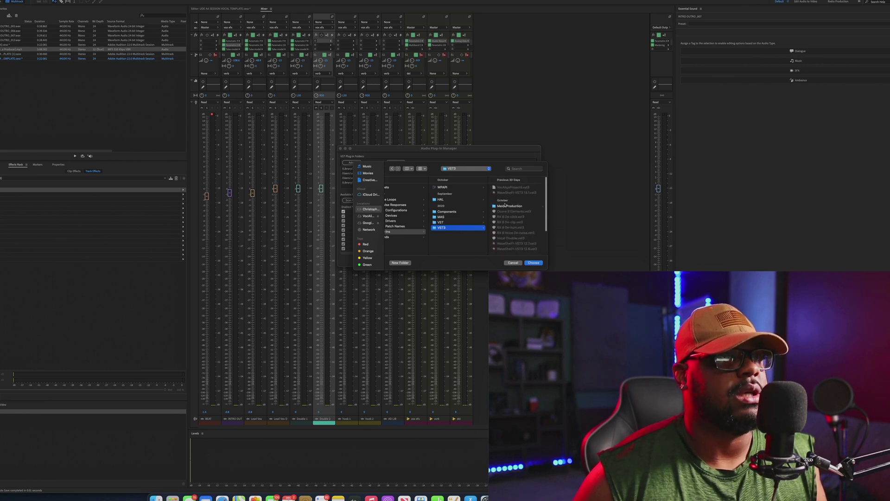
{"action": "left_click", "coordinate": [505, 205]}
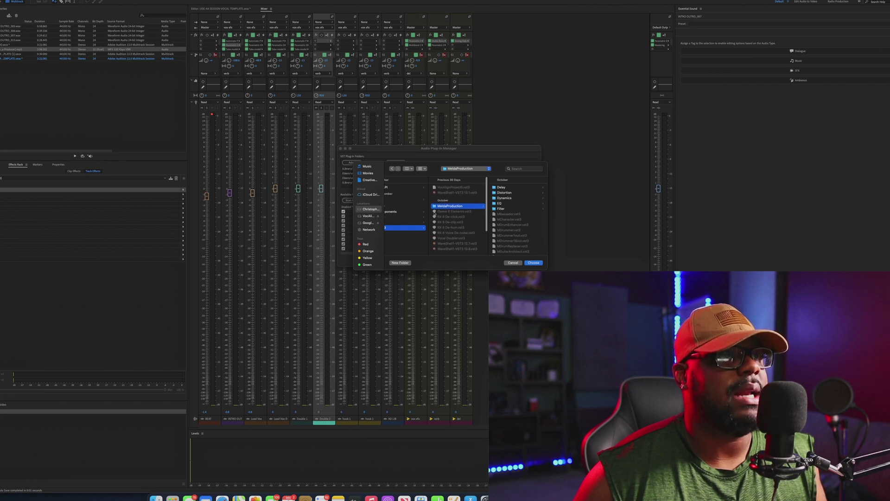
{"action": "scroll", "coordinate": [464, 218], "scroll_direction": "left", "scroll_amount": 3}
{"action": "left_click", "coordinate": [473, 223]}
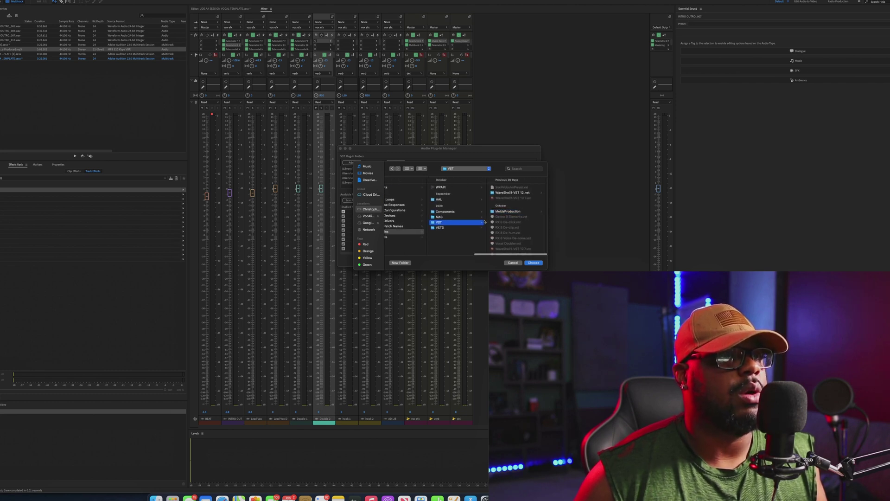
{"action": "left_click", "coordinate": [522, 193]}
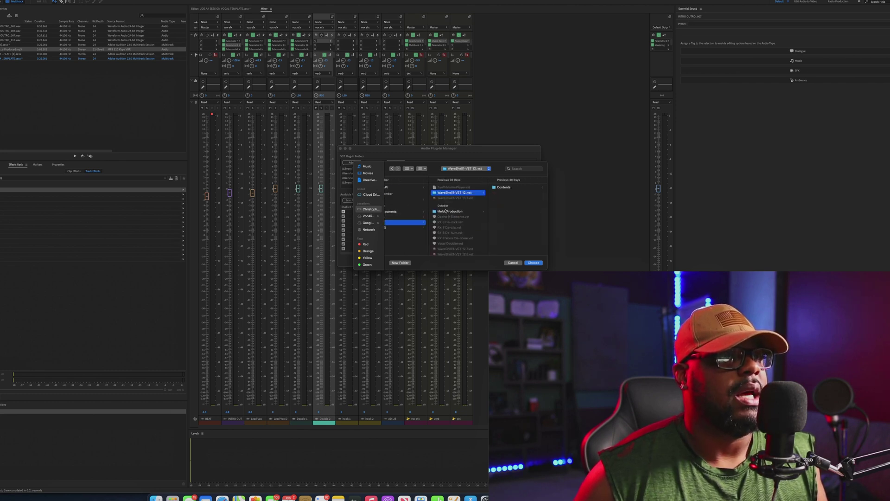
{"action": "left_click", "coordinate": [465, 194]}
Add the WaveShell path to the VST folders, rescan for plug-ins, and close with OK.
{"action": "left_click", "coordinate": [537, 264]}
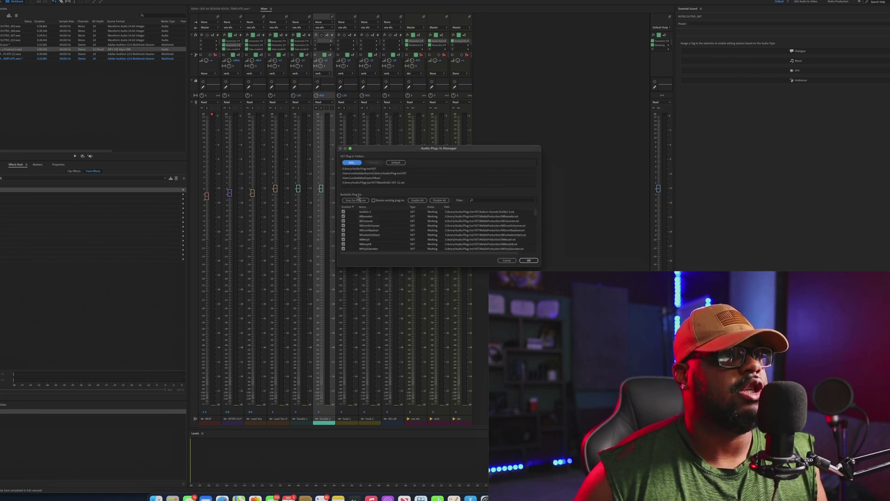
{"action": "left_click", "coordinate": [360, 201]}
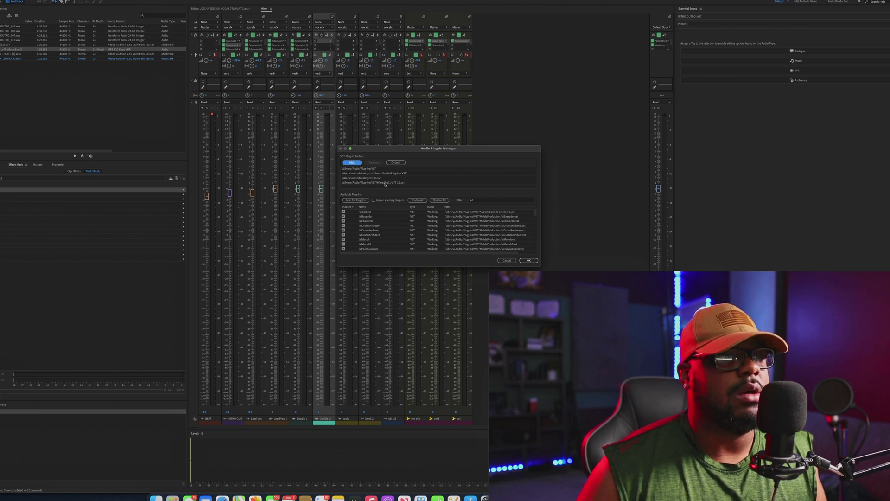
{"action": "left_click", "coordinate": [355, 201]}
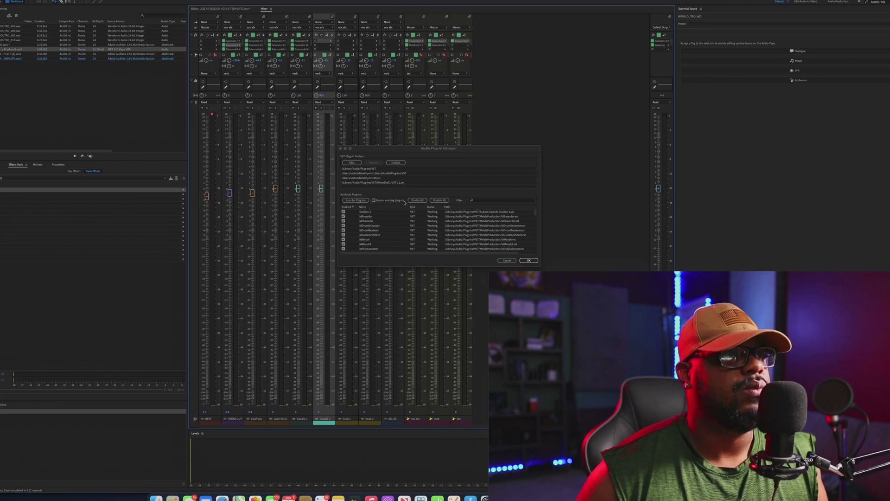
{"action": "left_click", "coordinate": [529, 260]}
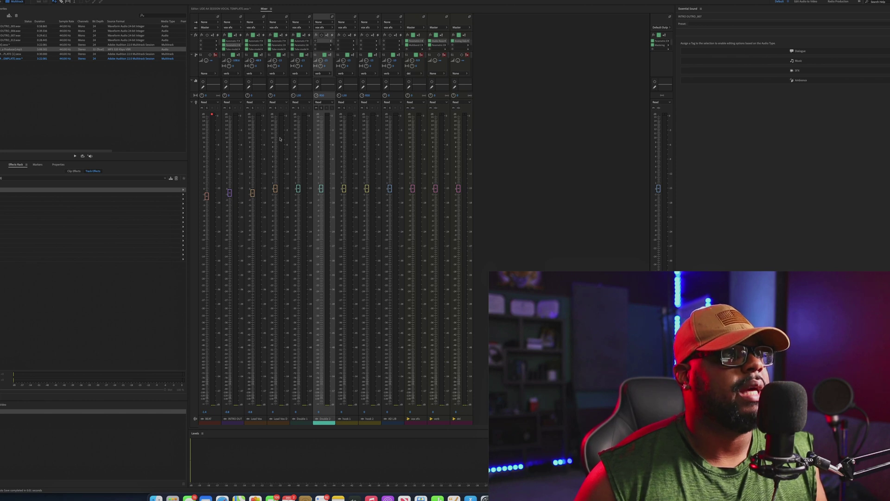
Browse the Double 2 effect slot's VST, VST3 and AU menus to AU > Antares > Auto-Tune Pro.
{"action": "left_click", "coordinate": [331, 43]}
{"action": "mouse_move", "coordinate": [350, 103]}
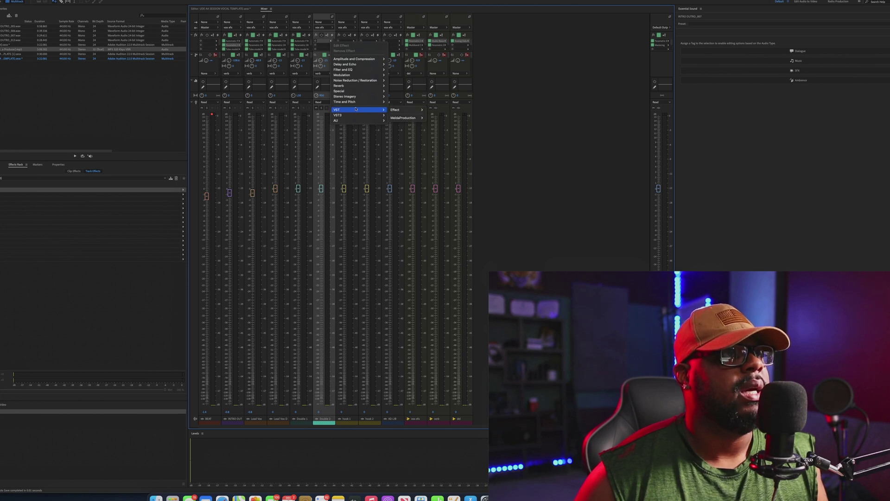
{"action": "mouse_move", "coordinate": [405, 112]}
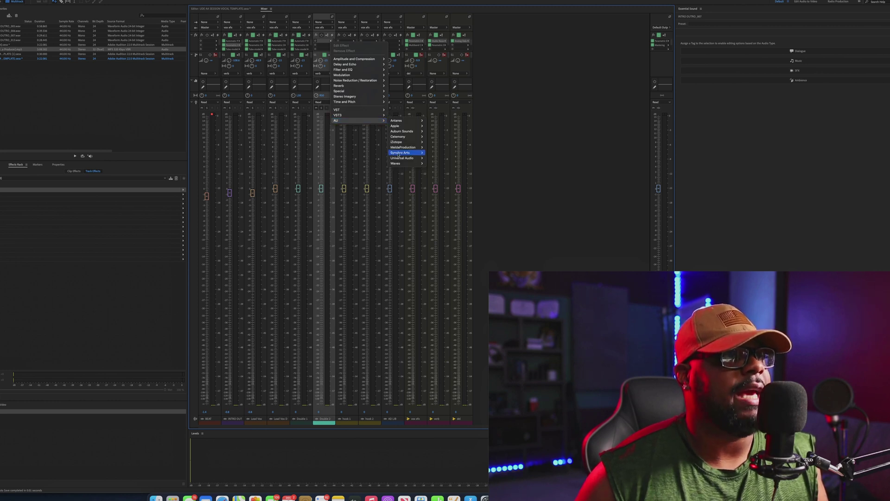
{"action": "mouse_move", "coordinate": [404, 163]}
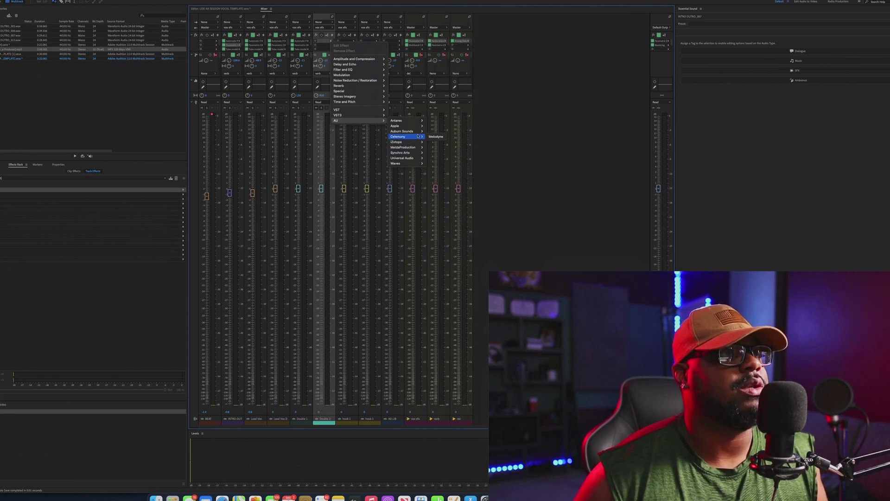
{"action": "mouse_move", "coordinate": [416, 127]}
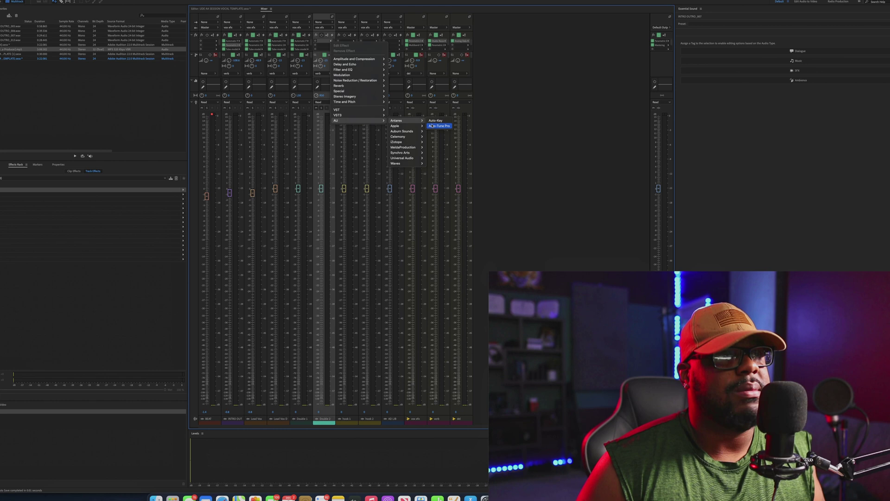
Insert Auto-Tune Pro, then the Waves CLA-2A (m) compressor, on the Double 2 channel.
{"action": "left_click", "coordinate": [436, 125]}
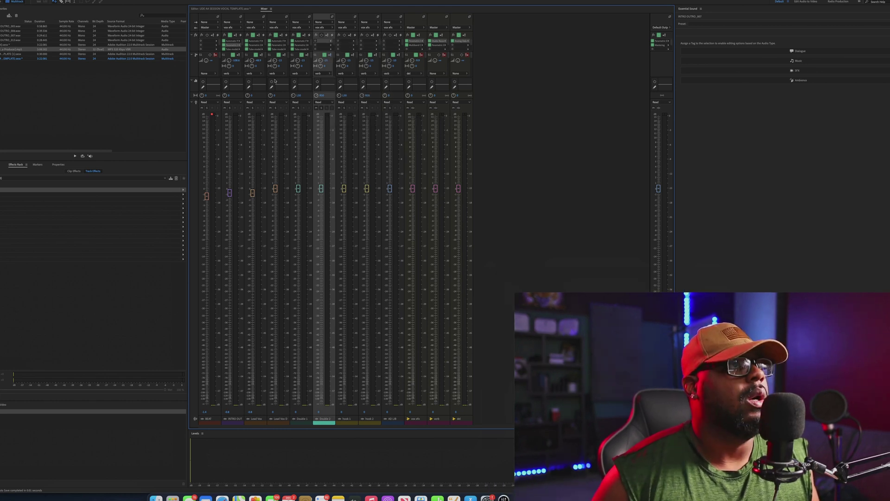
{"action": "left_click", "coordinate": [330, 44]}
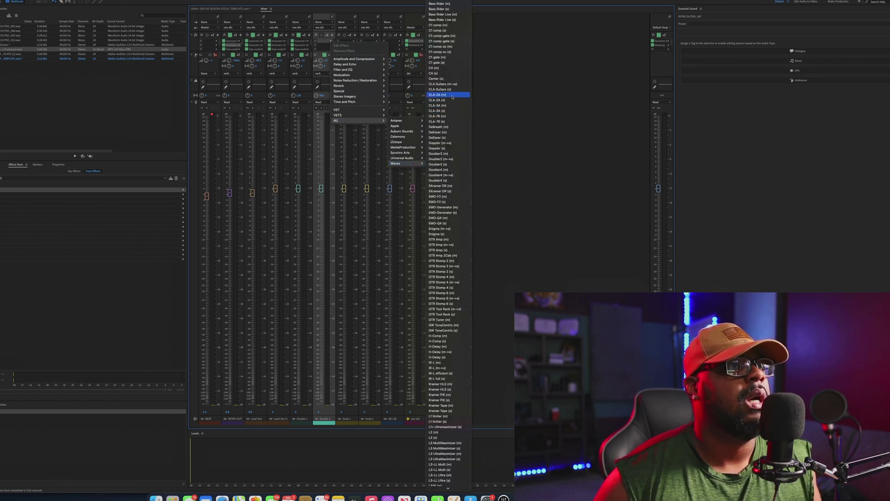
{"action": "left_click", "coordinate": [452, 95]}
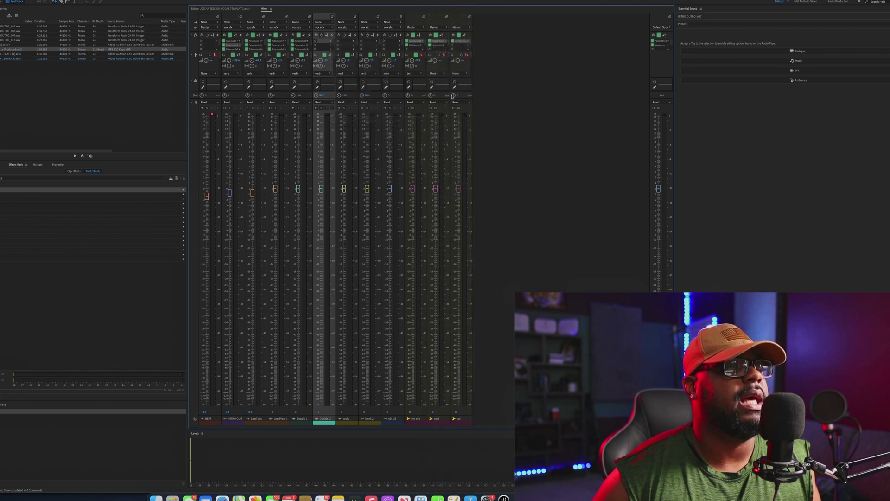